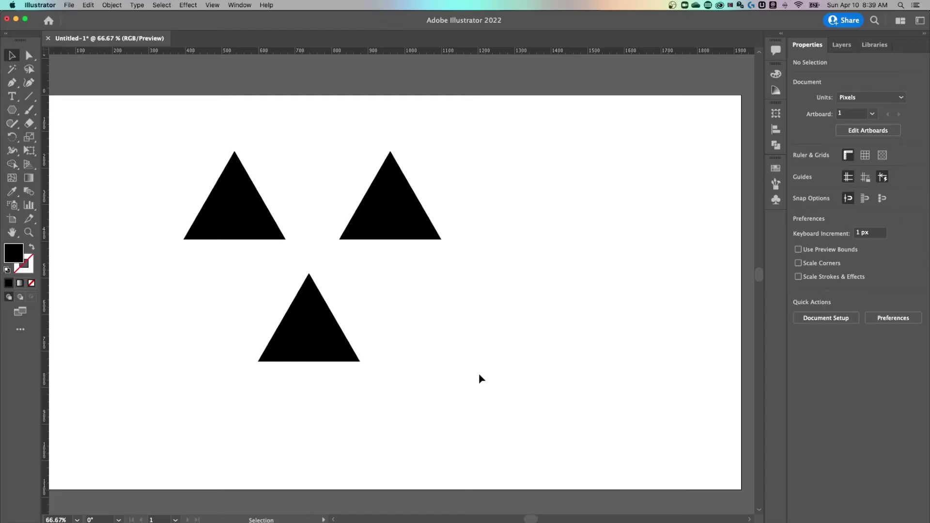
# Fill the upper-left triangle with red using the Color Picker
pyautogui.click(237, 212)
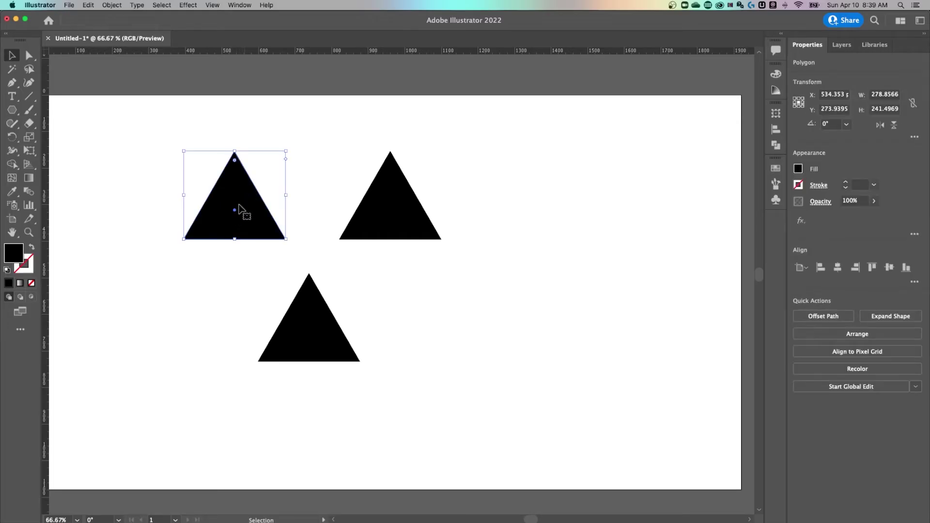
pyautogui.doubleClick(14, 254)
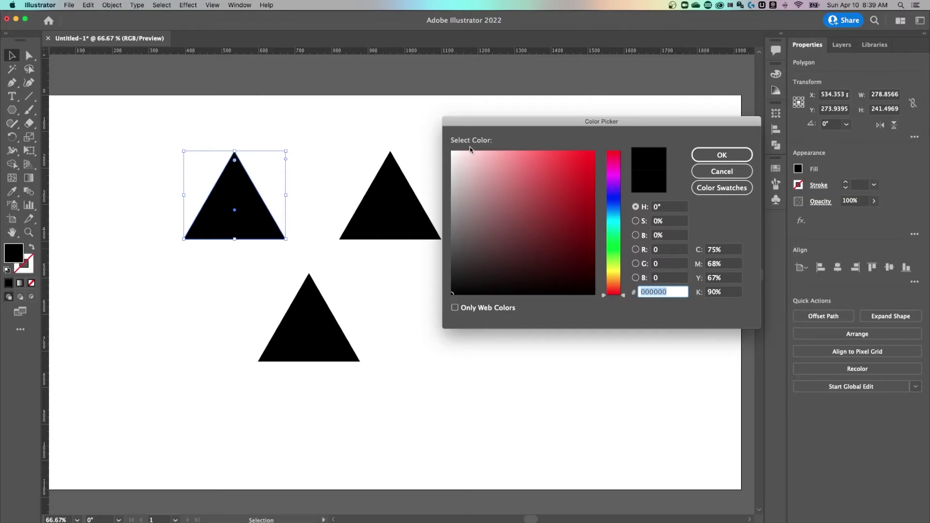
pyautogui.moveTo(546, 245)
pyautogui.mouseDown()
pyautogui.moveTo(552, 193)
pyautogui.moveTo(560, 193)
pyautogui.moveTo(539, 194)
pyautogui.mouseUp()
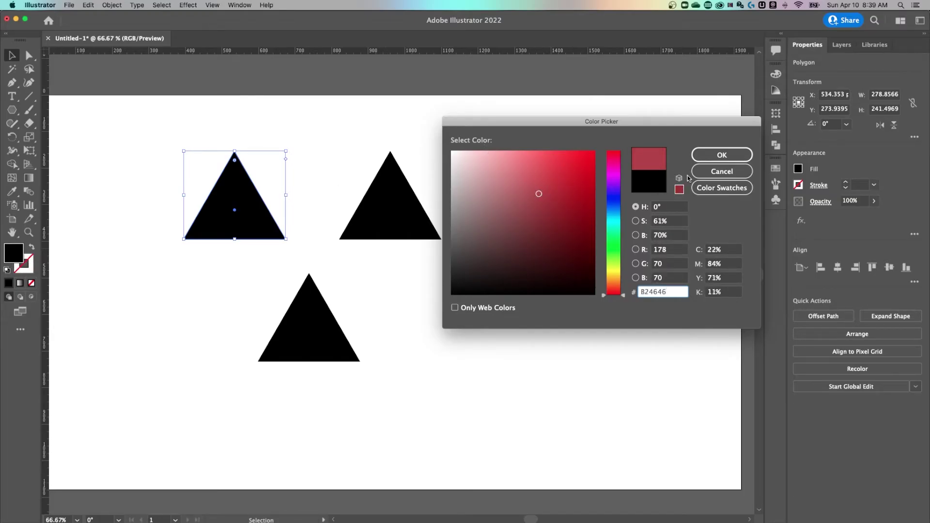
pyautogui.click(727, 156)
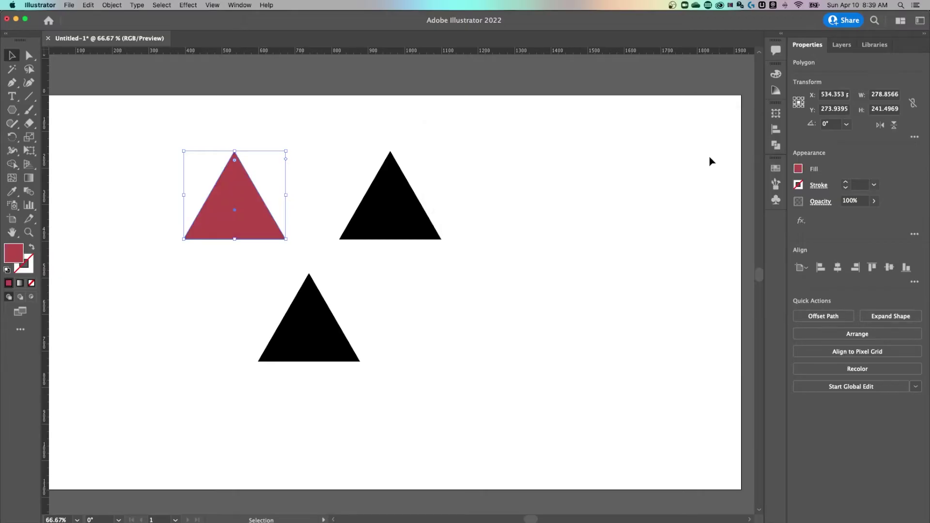
# Fill the upper-right triangle with green using the Color Picker
pyautogui.click(376, 233)
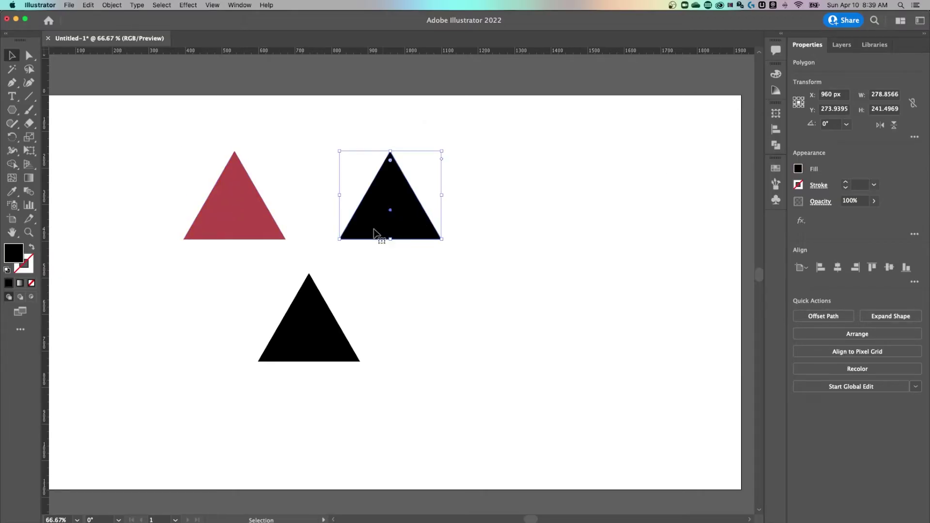
pyautogui.doubleClick(16, 256)
pyautogui.moveTo(618, 273); pyautogui.dragTo(614, 243)
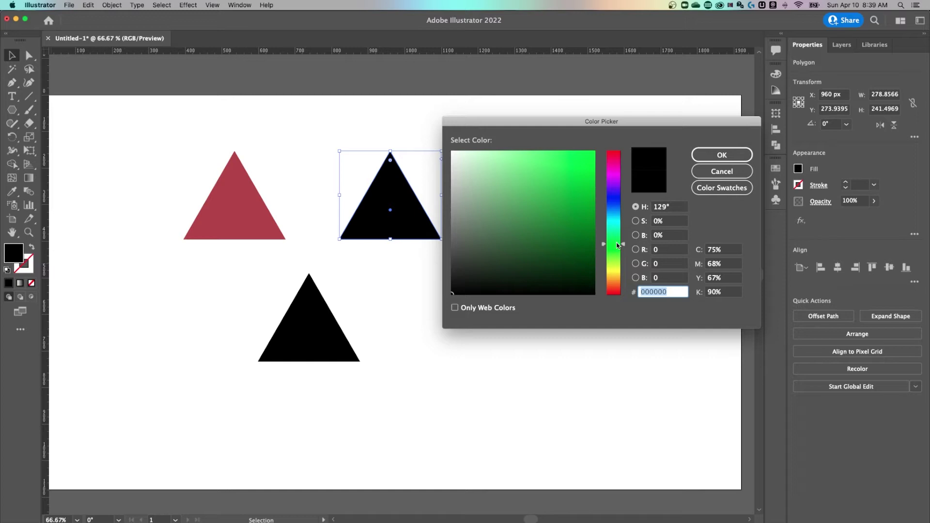
pyautogui.moveTo(538, 218); pyautogui.dragTo(536, 189)
pyautogui.click(722, 155)
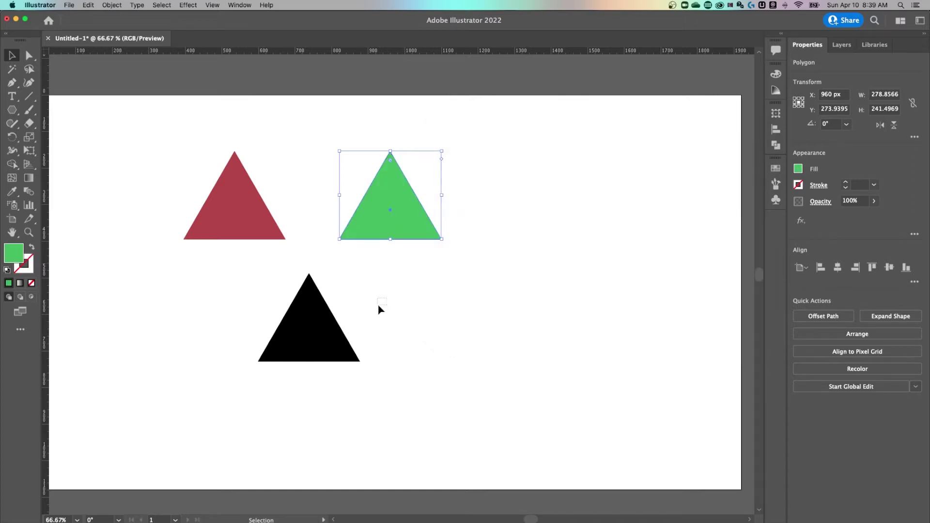
# Fill the lower triangle with blue, then deselect all the triangles
pyautogui.click(315, 310)
pyautogui.doubleClick(13, 256)
pyautogui.moveTo(613, 219); pyautogui.dragTo(613, 200)
pyautogui.click(541, 186)
pyautogui.click(722, 155)
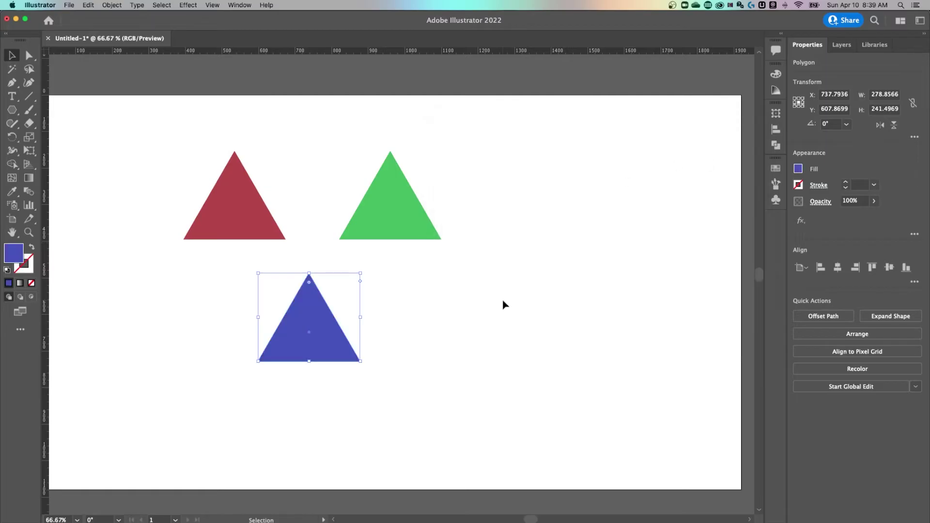
pyautogui.click(462, 312)
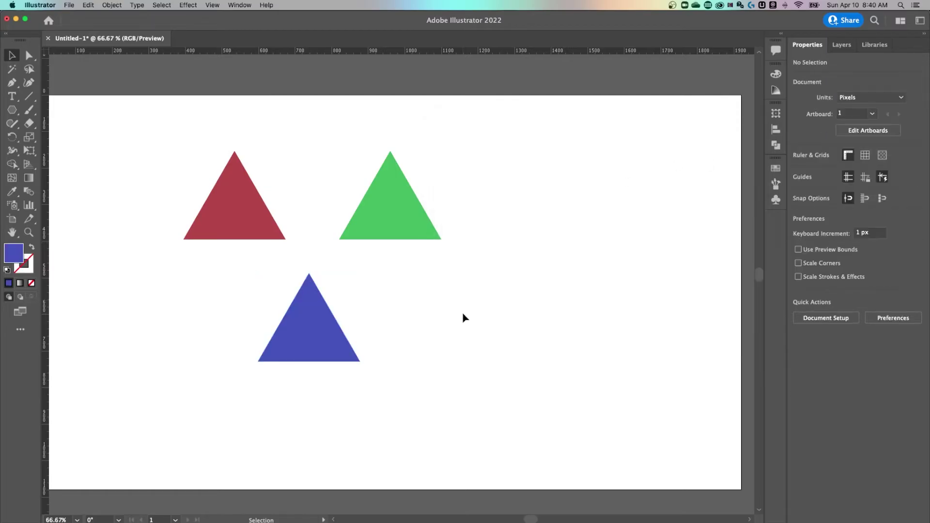
# Select the red triangle (R=178 G=70 B=70) and bring up the Swatches panel
pyautogui.click(256, 225)
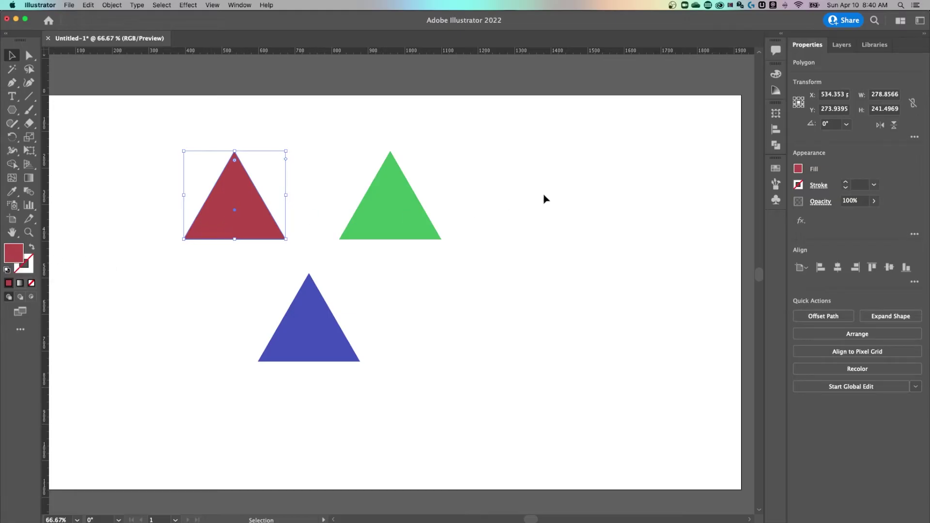
pyautogui.click(775, 168)
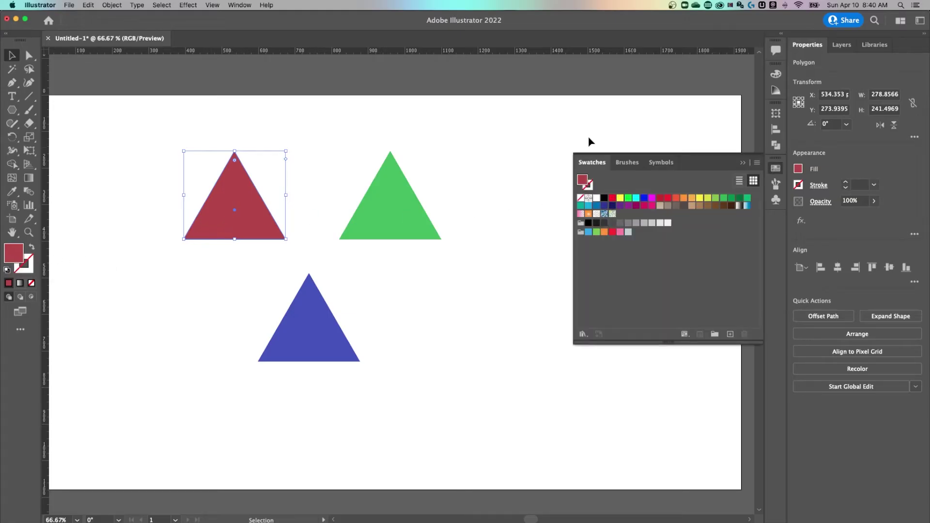
pyautogui.click(240, 5)
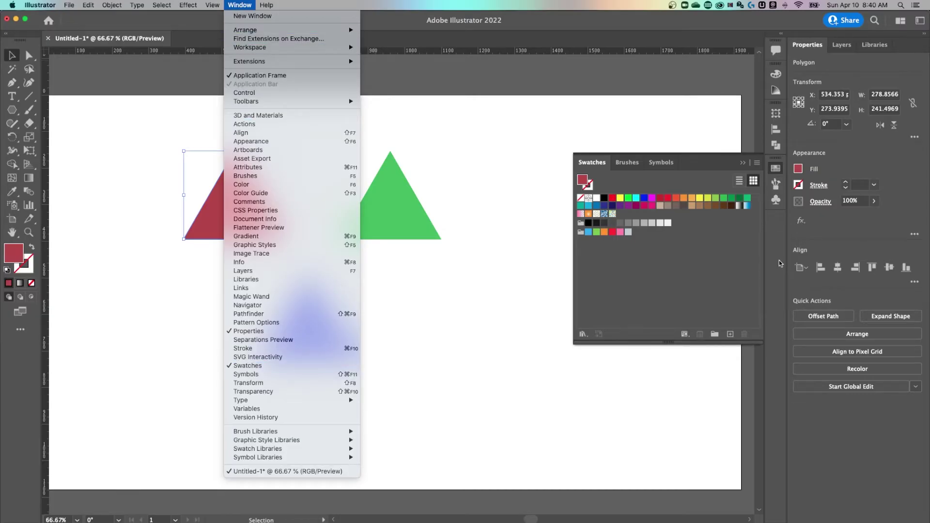
pyautogui.click(665, 261)
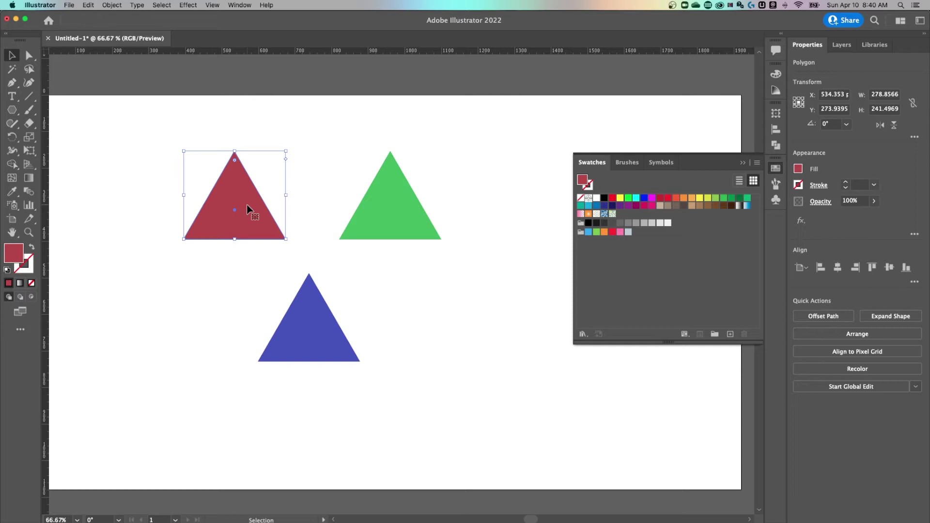
# Save the red fill R=178 G=70 B=70 as a new global swatch in RGB mode
pyautogui.click(731, 334)
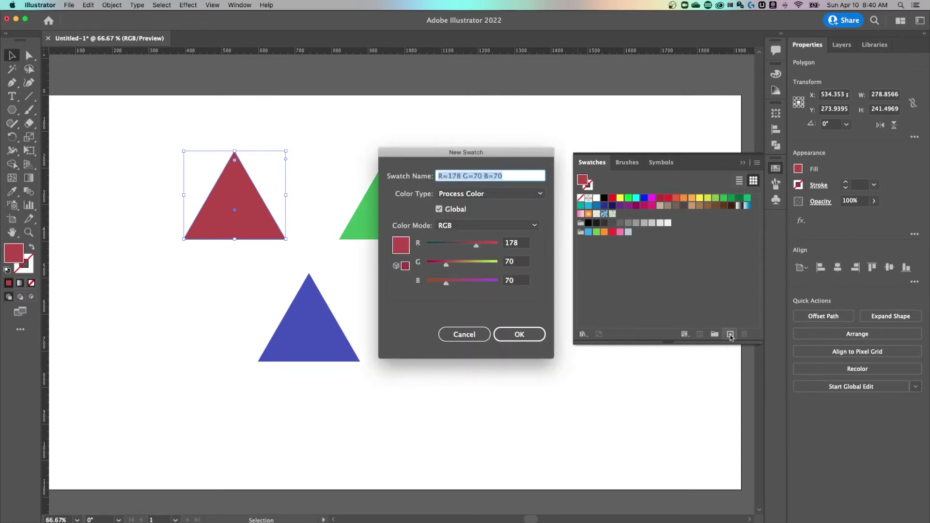
pyautogui.moveTo(493, 156); pyautogui.dragTo(470, 155)
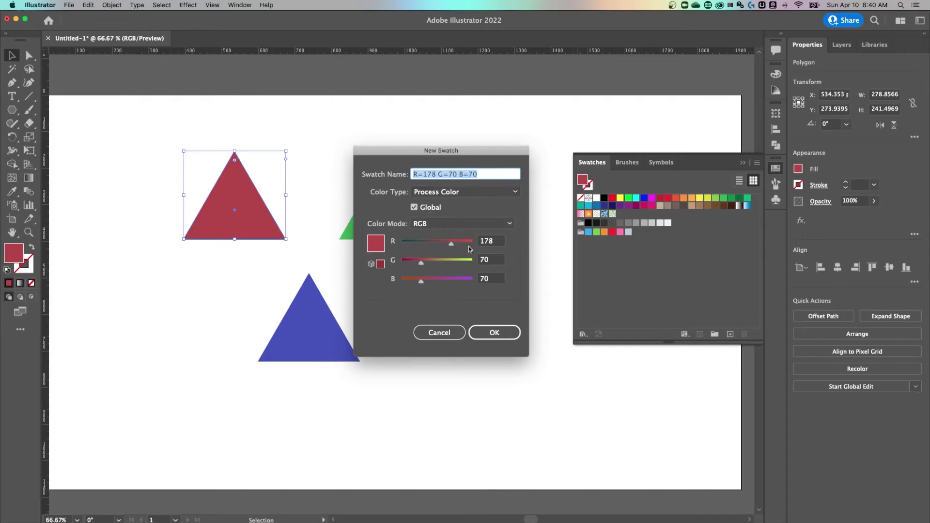
pyautogui.click(438, 224)
pyautogui.click(466, 211)
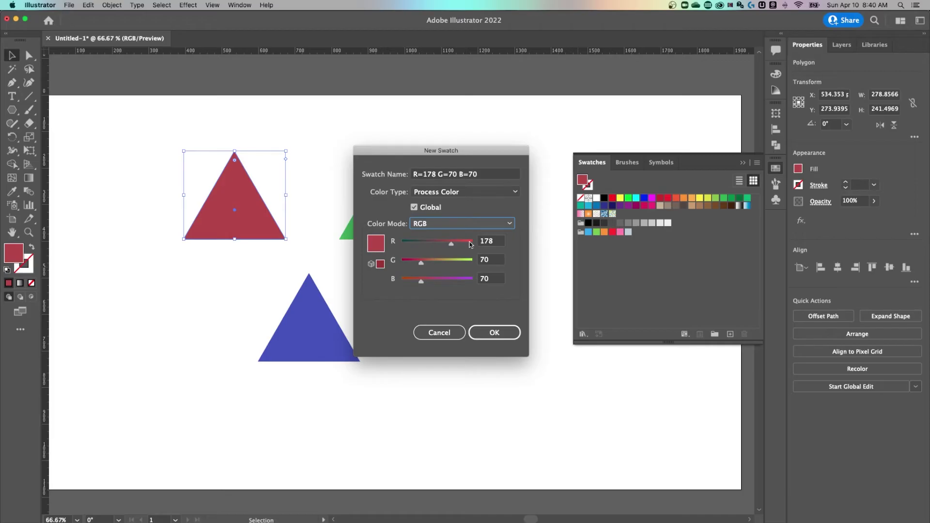
pyautogui.click(504, 341)
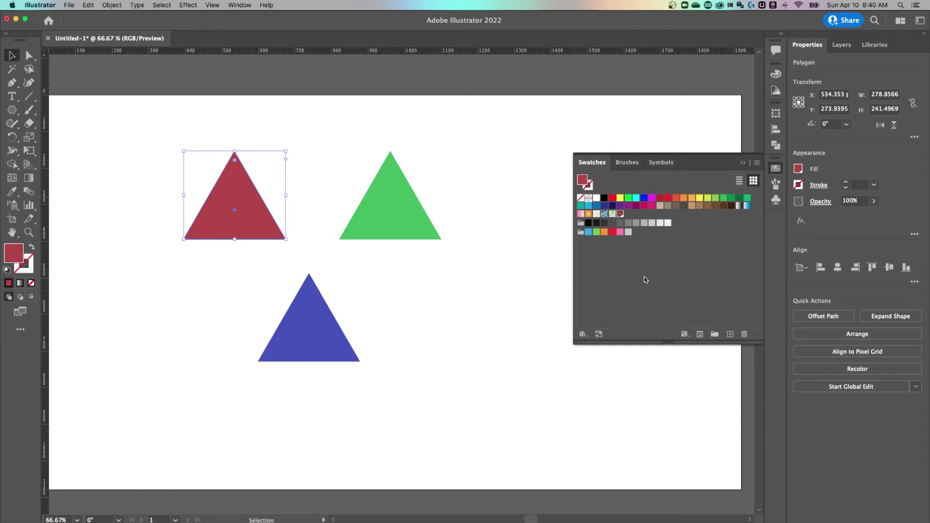
# Create a new colour group from the selected swatches
pyautogui.click(715, 334)
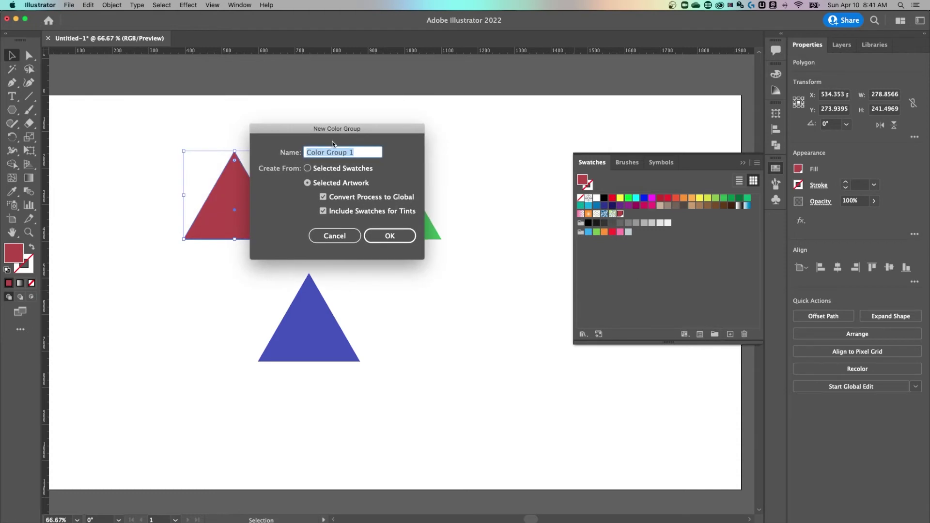
pyautogui.click(308, 168)
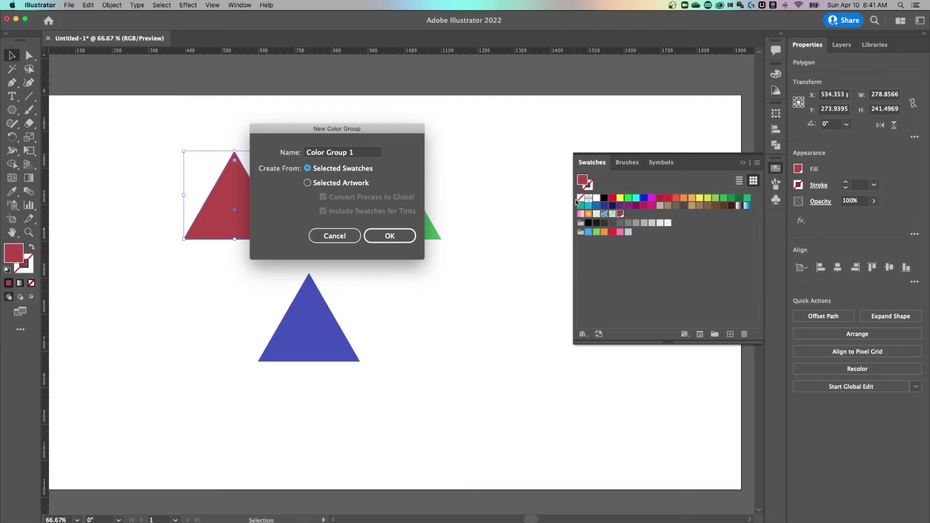
pyautogui.click(394, 236)
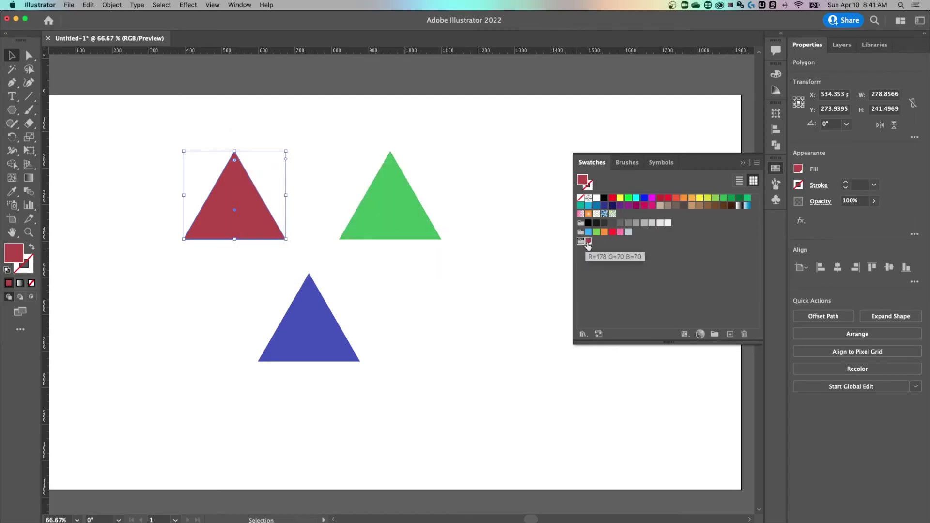
# Undo the mistaken colour group and deselect the red triangle
pyautogui.press('a')
pyautogui.press('super+z')
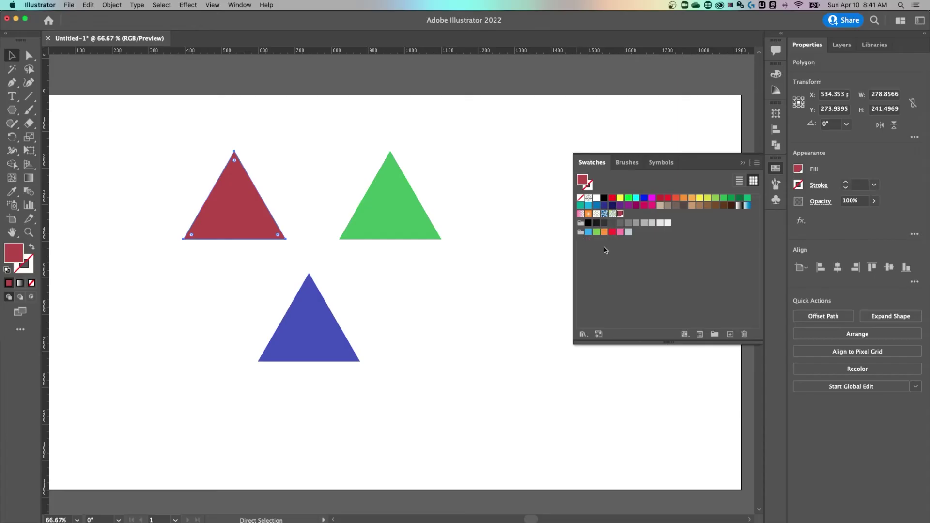
pyautogui.press('v')
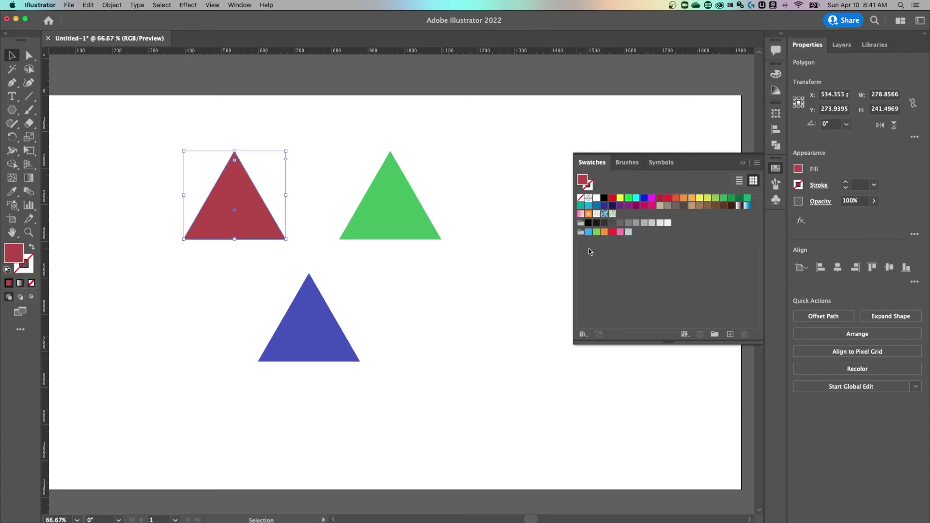
pyautogui.click(458, 261)
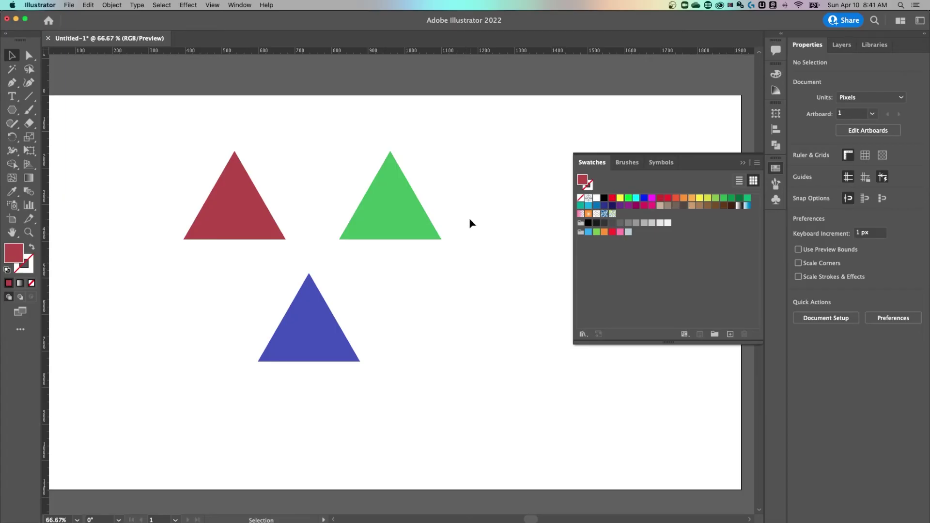
# Build Color Group 1 from all three triangles' colours, then test the blue swatch on them
pyautogui.moveTo(465, 127); pyautogui.dragTo(182, 364)
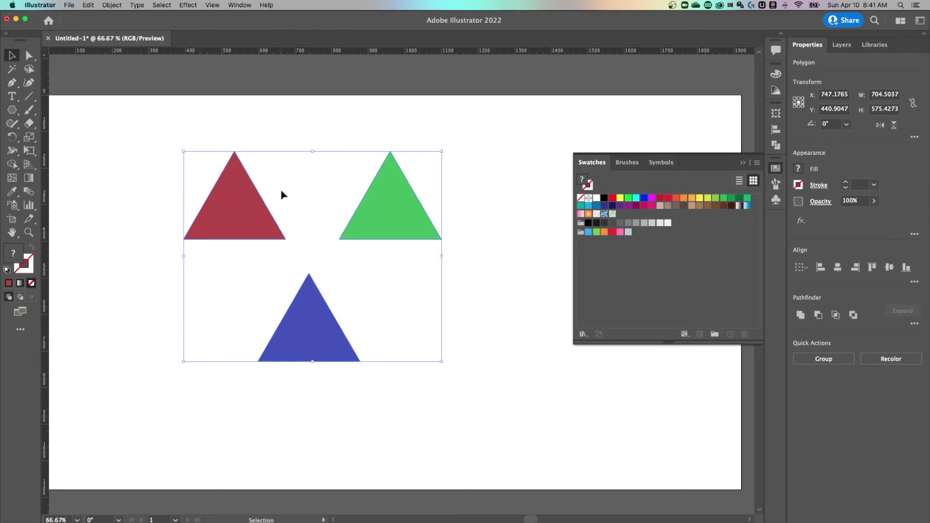
pyautogui.click(715, 335)
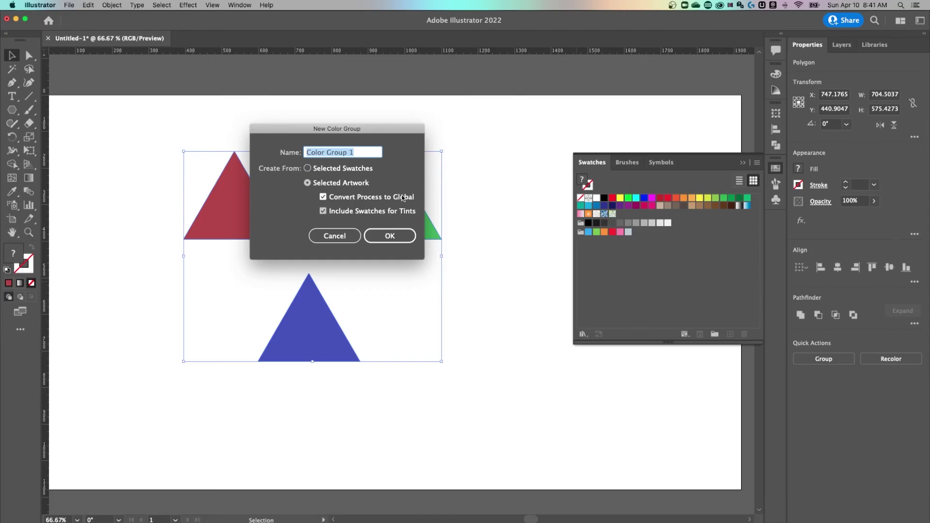
pyautogui.click(398, 239)
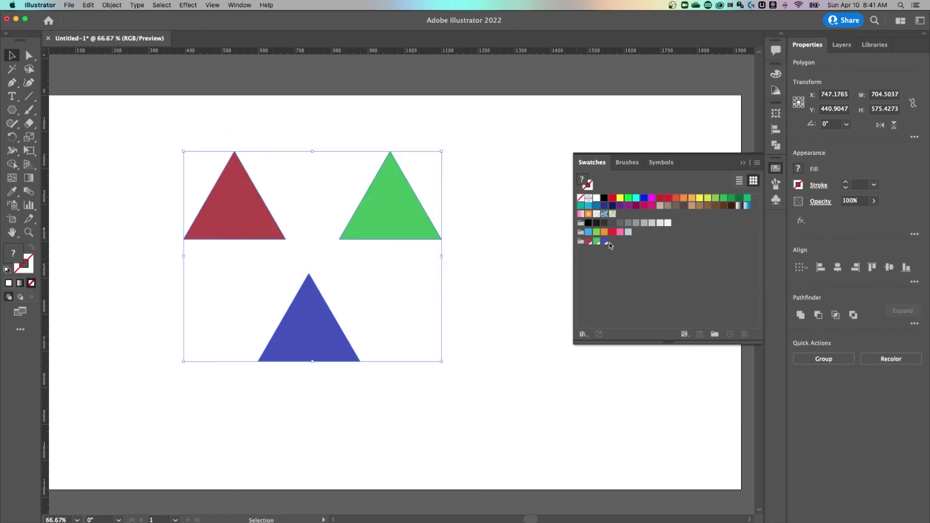
pyautogui.moveTo(490, 154); pyautogui.dragTo(228, 350)
pyautogui.click(604, 241)
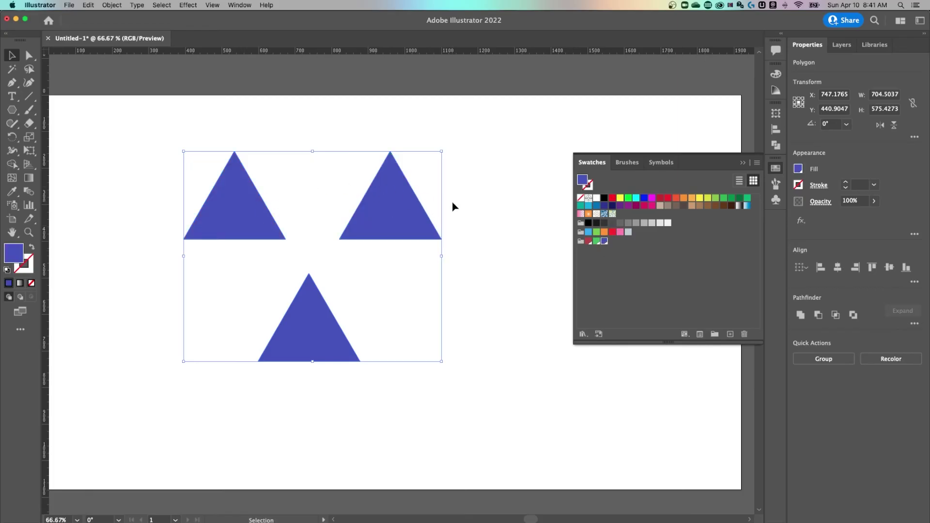
# Undo the test blue fill, deselect, and try out the new group's swatches
pyautogui.press('a')
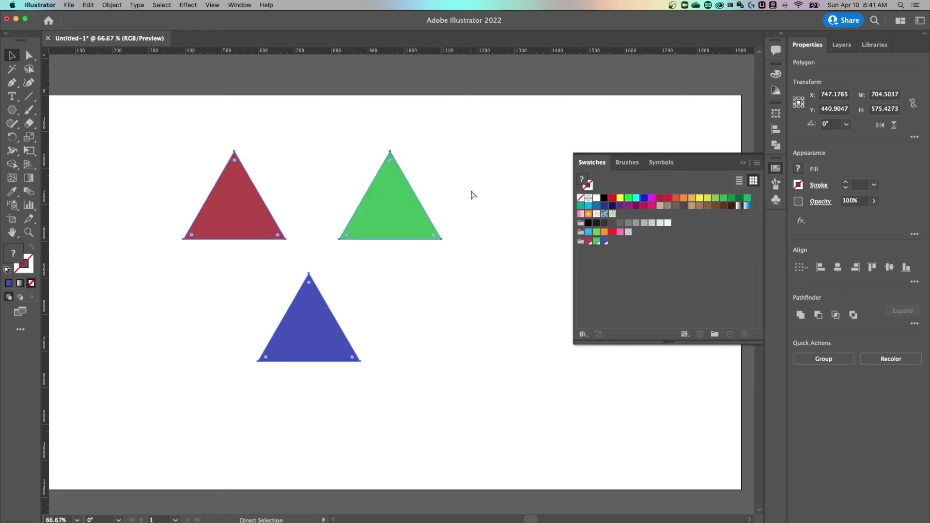
pyautogui.press('v')
pyautogui.click(477, 194)
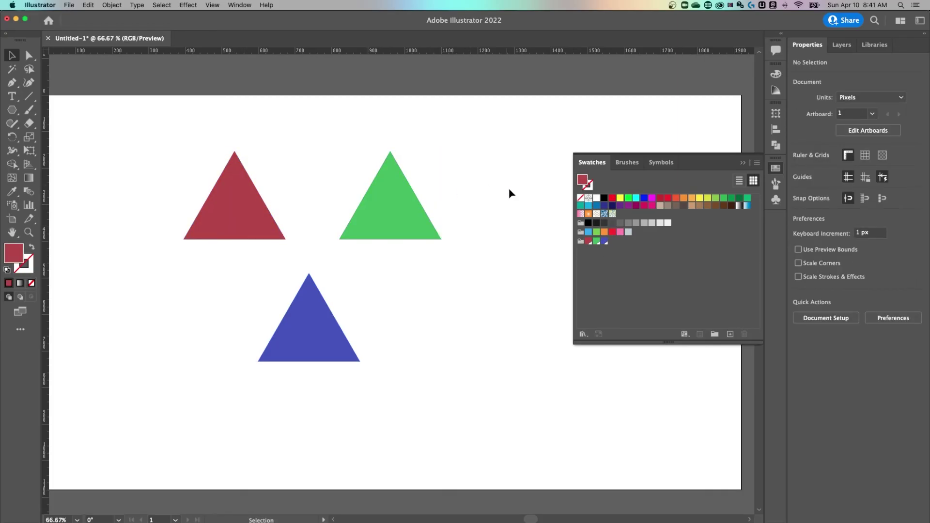
pyautogui.click(605, 241)
pyautogui.click(596, 241)
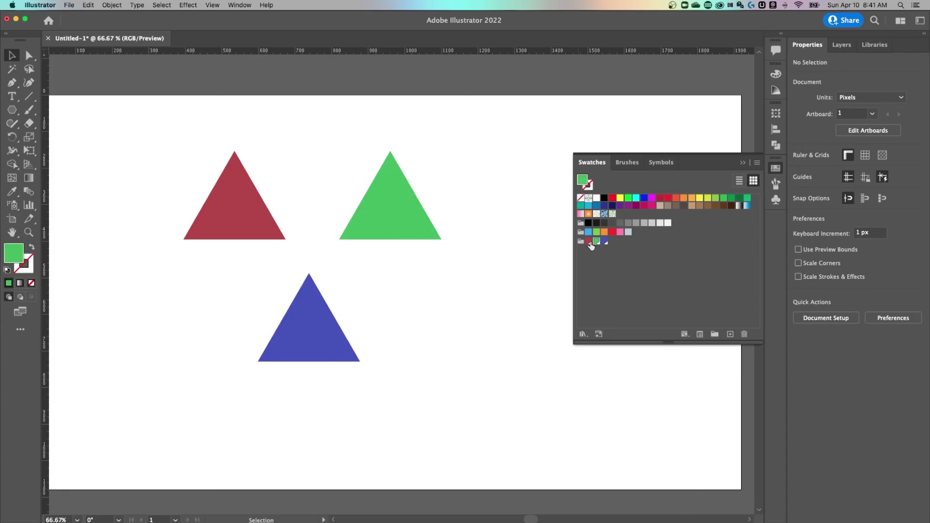
pyautogui.click(588, 242)
# Edit the blue swatch to magenta R=194 G=80 B=191 with preview on
pyautogui.doubleClick(605, 241)
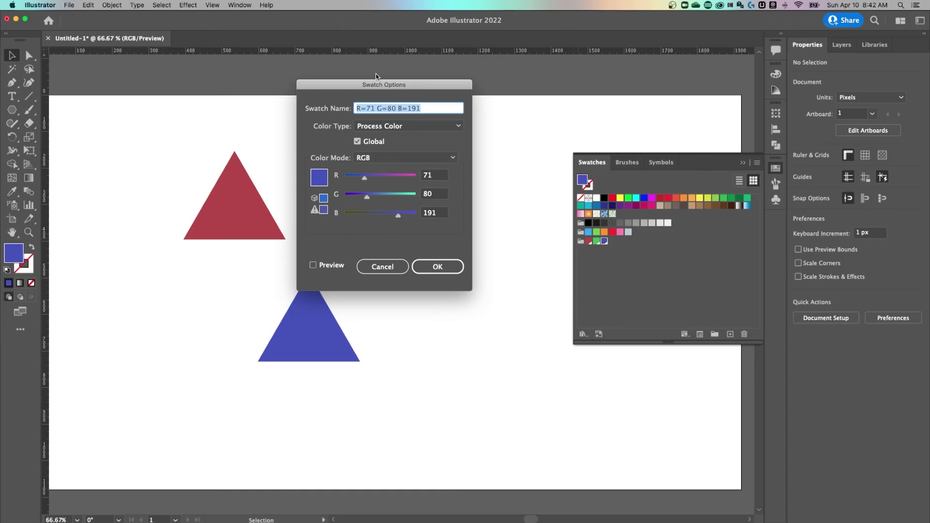
pyautogui.moveTo(368, 88); pyautogui.dragTo(510, 116)
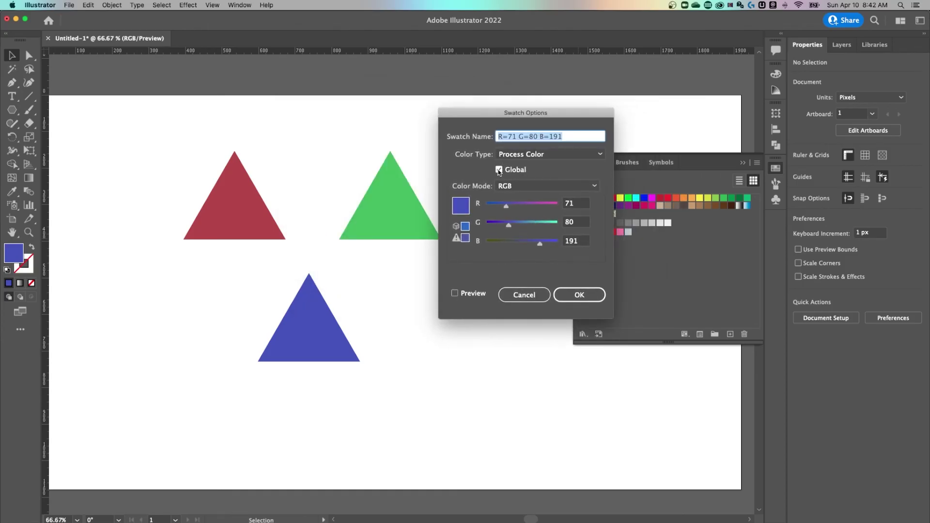
pyautogui.click(455, 293)
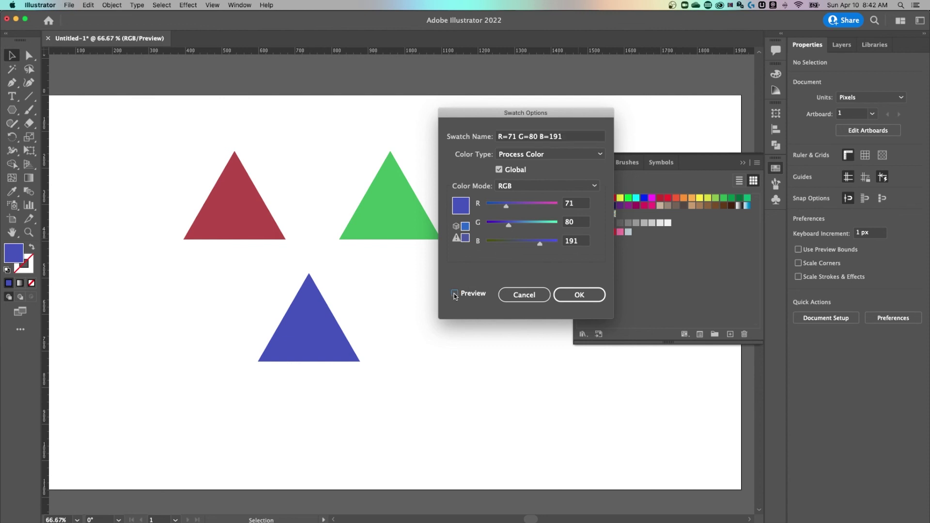
pyautogui.moveTo(506, 208); pyautogui.dragTo(540, 207)
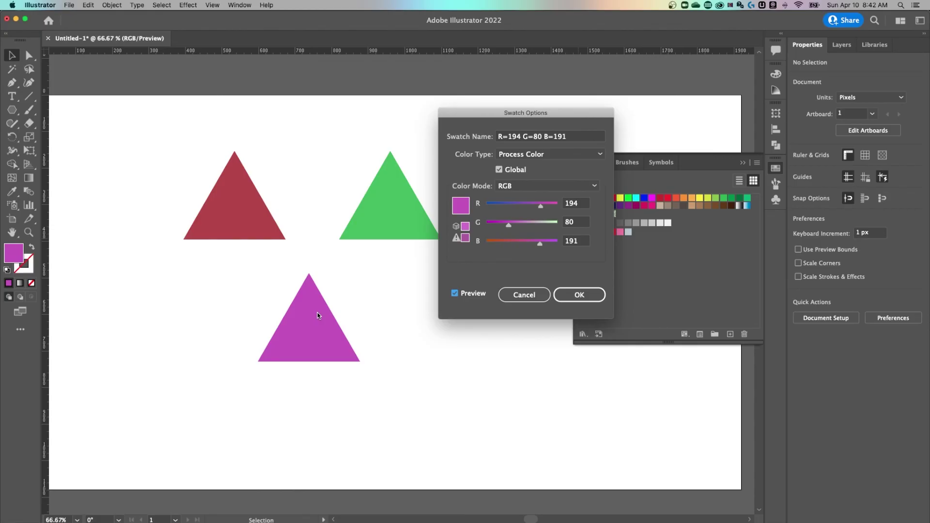
pyautogui.click(582, 298)
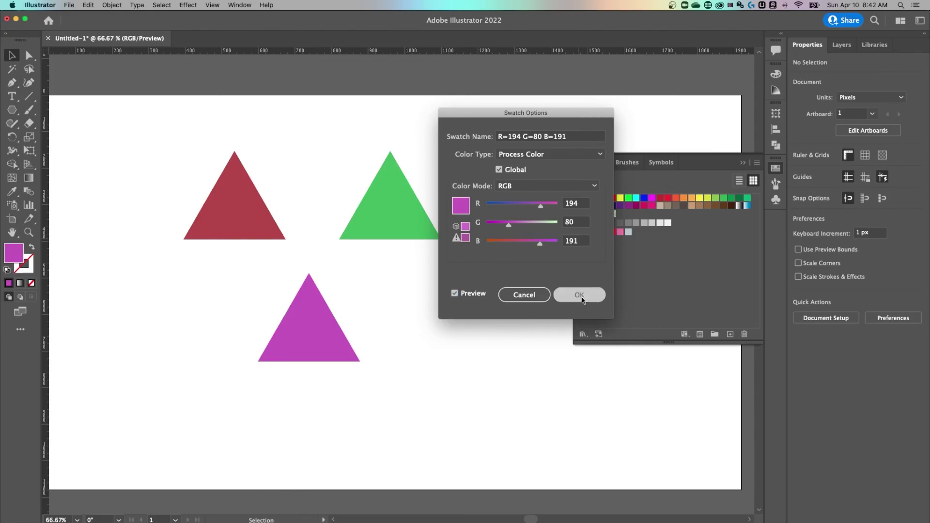